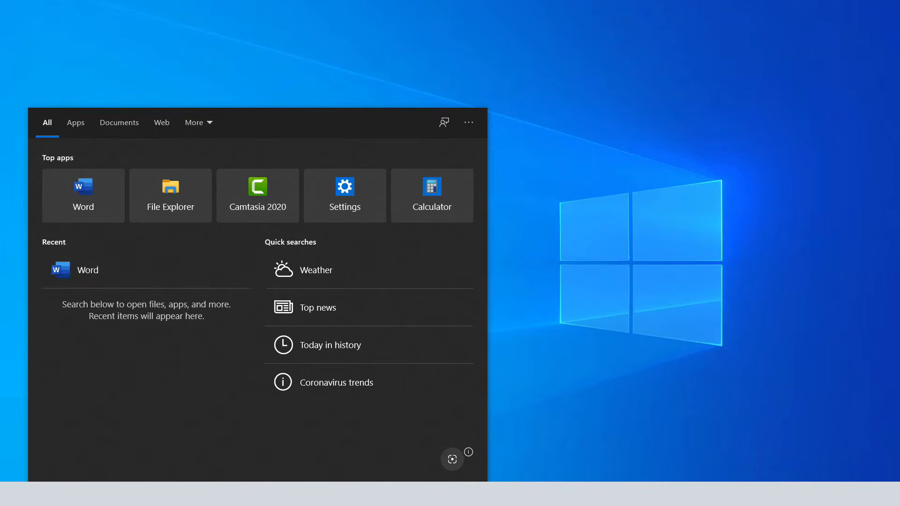
- Open Word and create a new blank document
text(word)
key(Return)
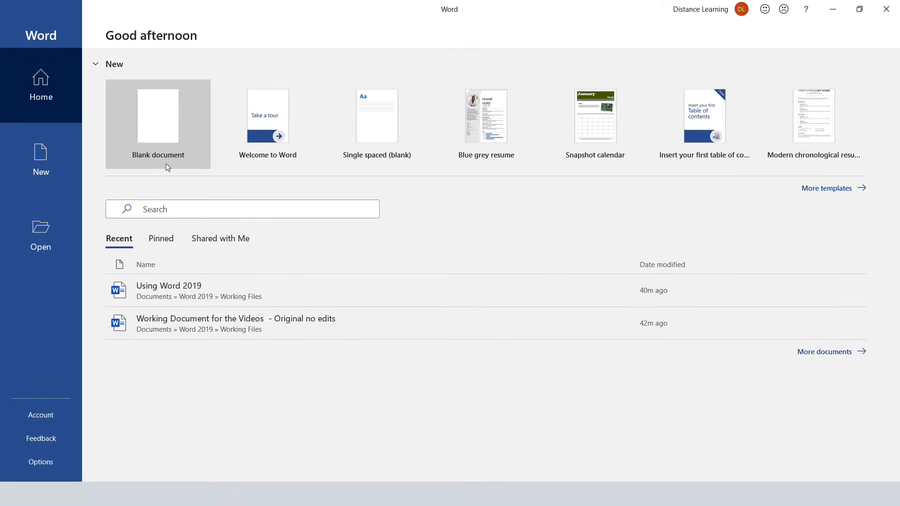
click(170, 123)
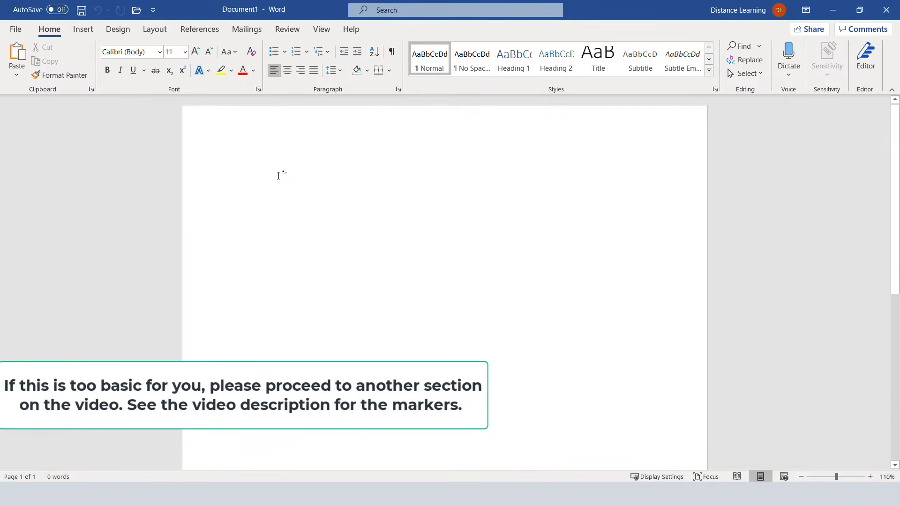
- Enter the title "Using Office 365", an introductory paragraph about the Word tutorial, six lines of covered topics and a closing paragraph on the concepts-based approach
text(Using Office 365)
key(Return)
text(This is a test document on using Word. In this tutorial we are going to learn about the following areas.)
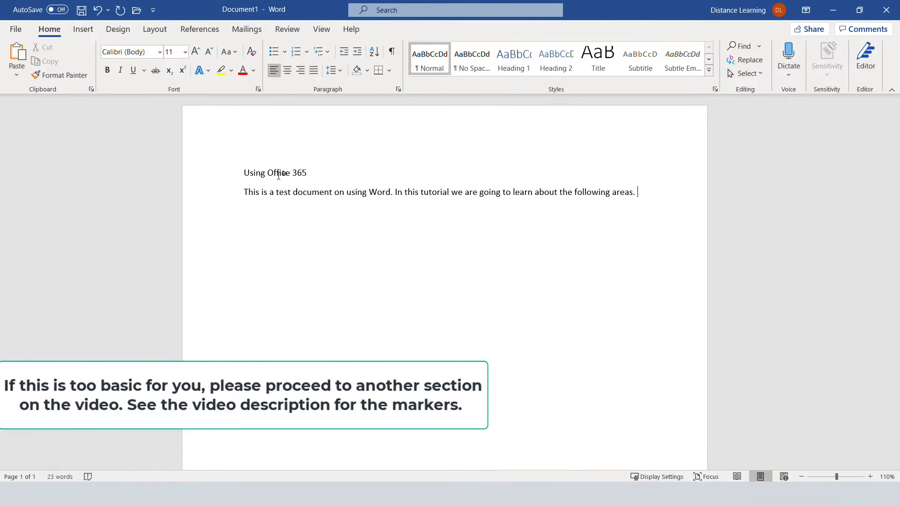
text(The tutorial is designed for those who want to be proficient in the workplace, interviewing for a position or for students wanting to learn Word.)
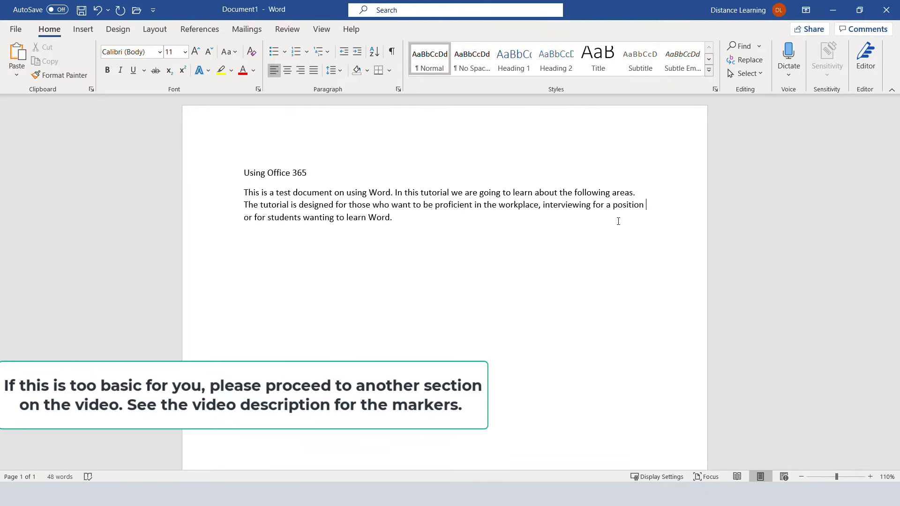
text(In this tutorial we are going to cover:)
key(Return)
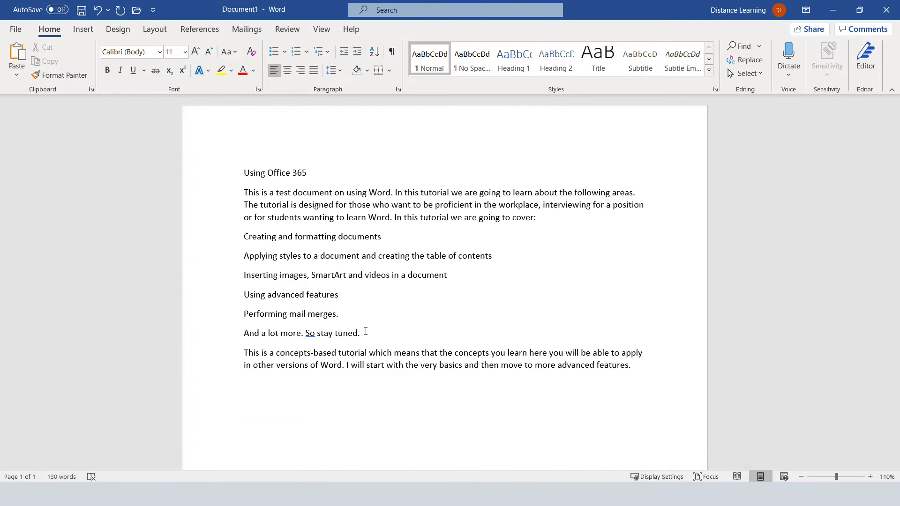
click(358, 333)
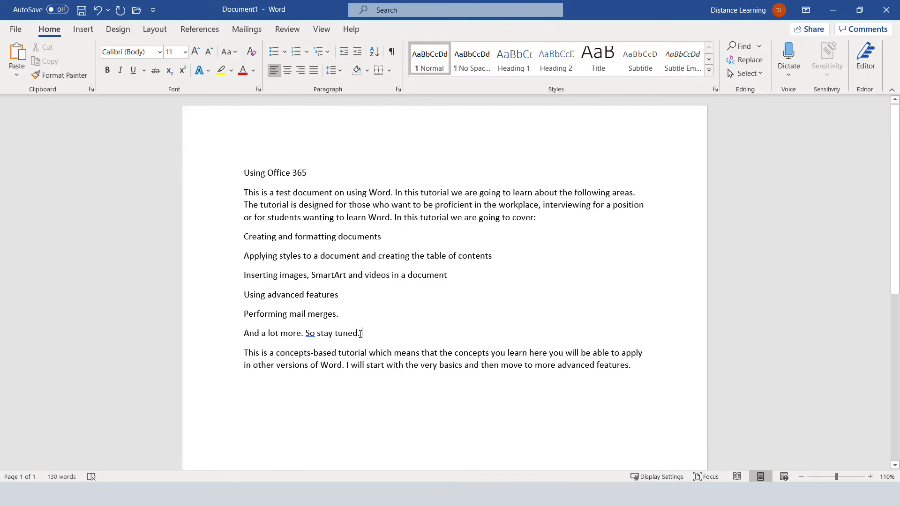
- Format the title "Using Office 365" in bold with the Abadi font at size 20
triple_click(314, 173)
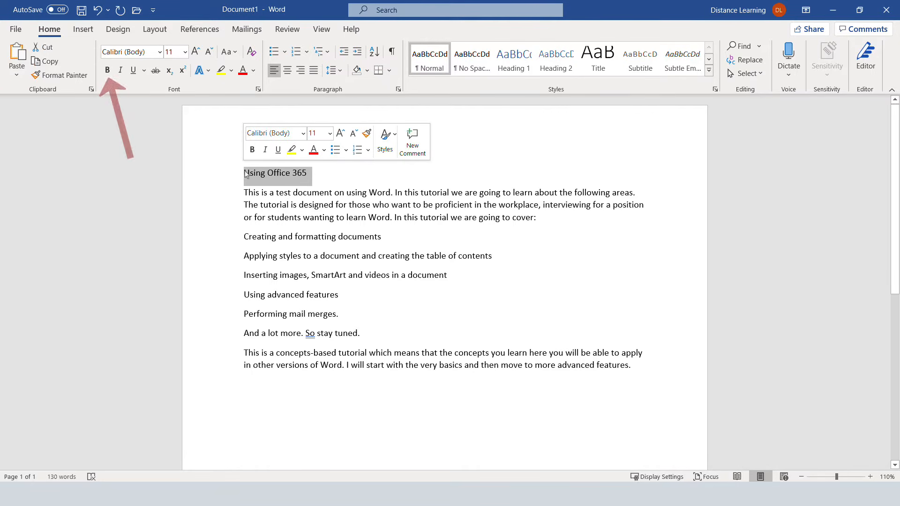
click(160, 51)
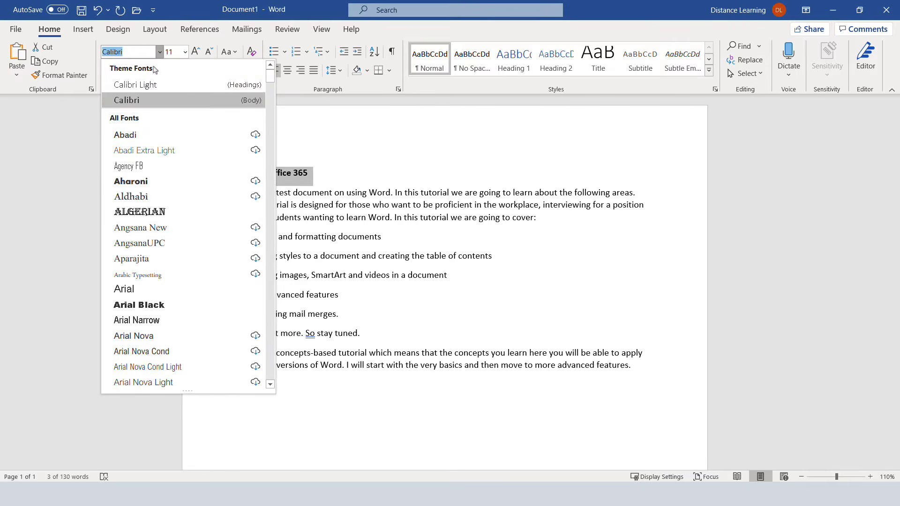
click(125, 135)
click(186, 53)
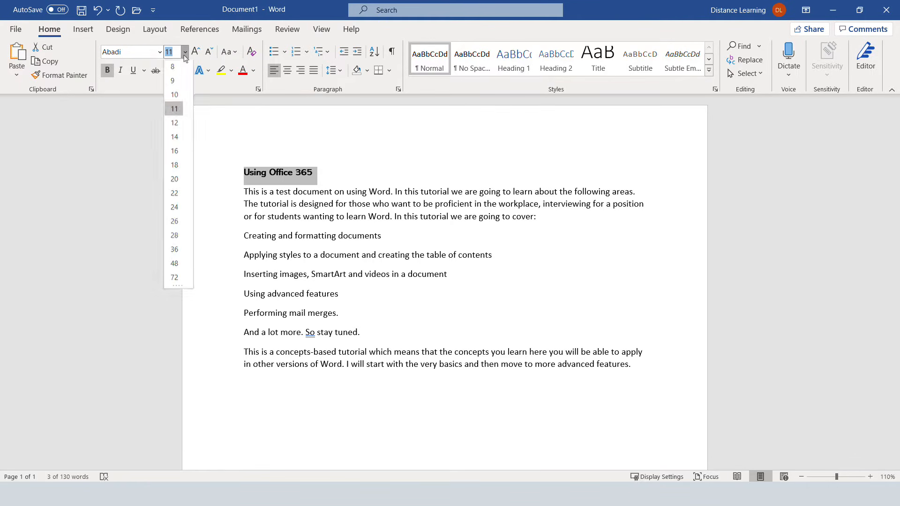
click(174, 150)
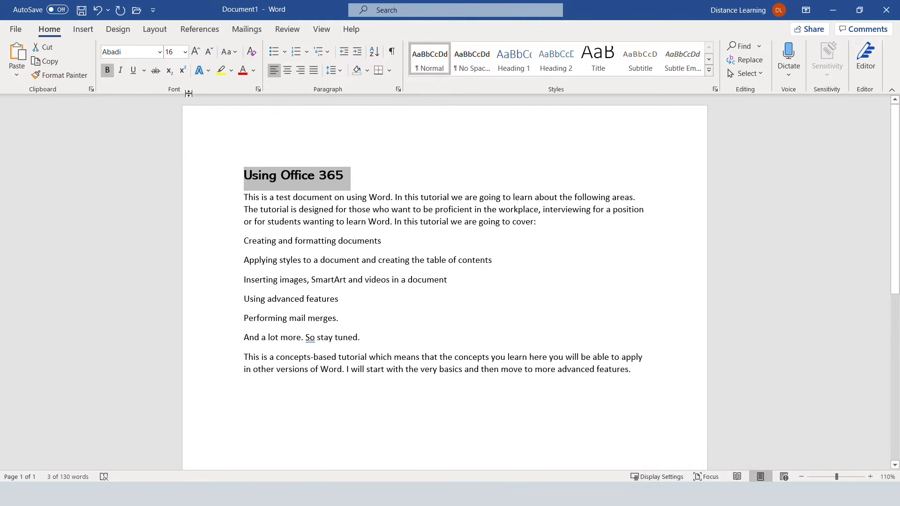
click(196, 52)
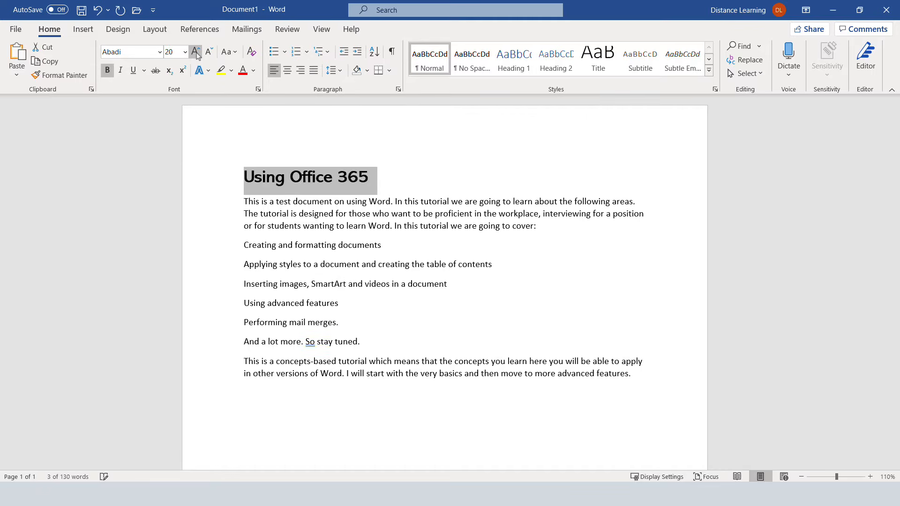
click(196, 52)
- Change the title to UPPERCASE and set its font color to red
click(227, 52)
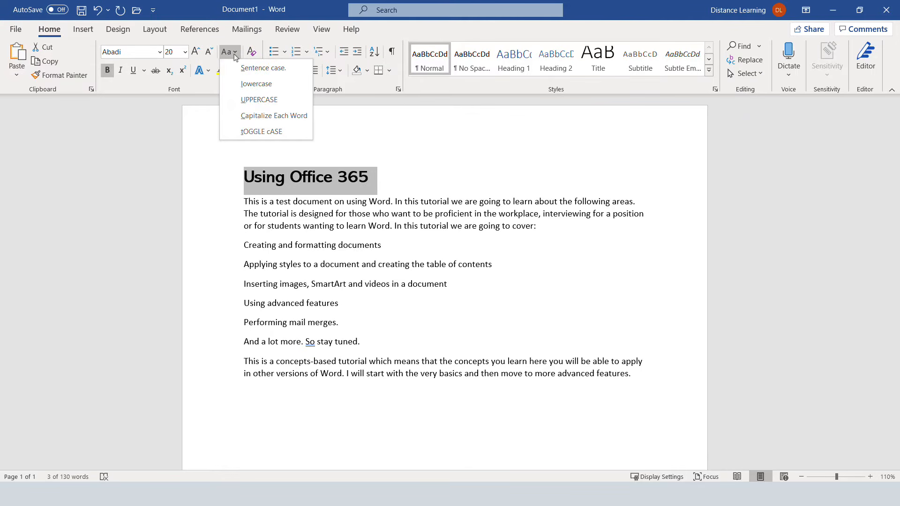
click(249, 103)
click(280, 202)
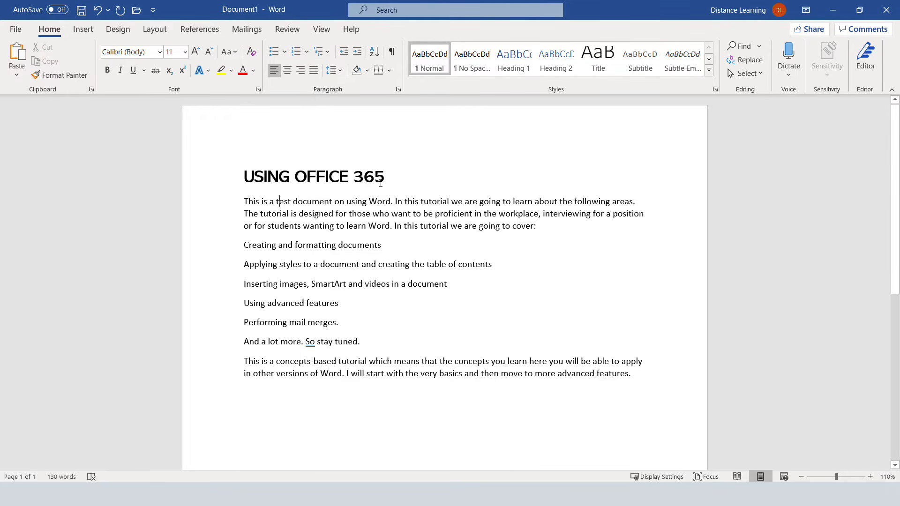
drag(370, 176, 255, 183)
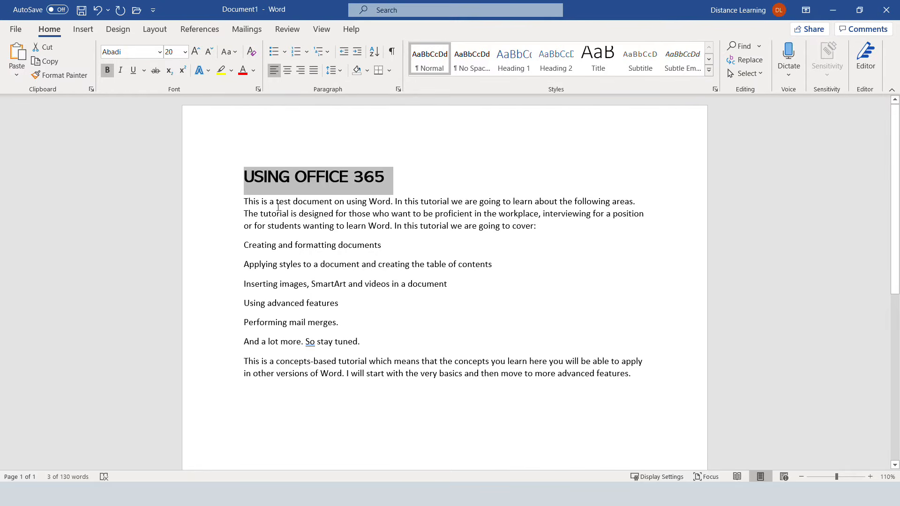
click(283, 252)
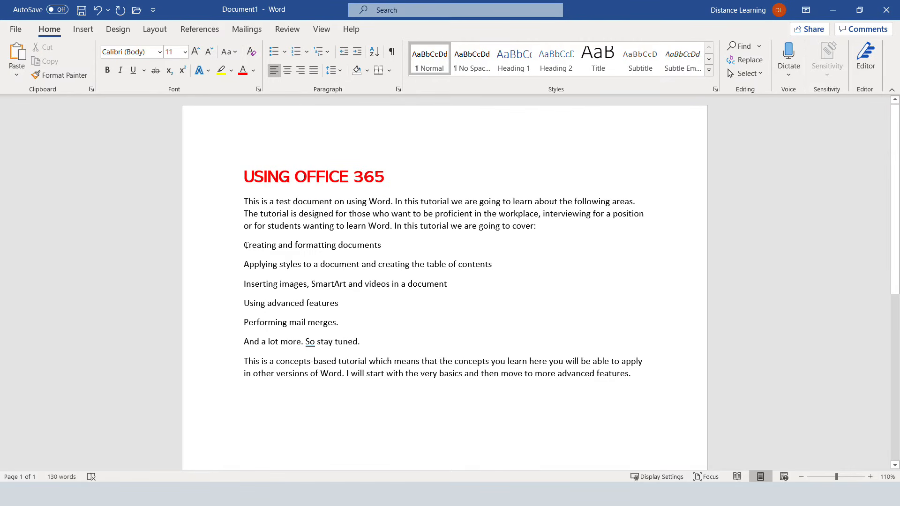
- Format the six topic lines as a bulleted list using the multicolored bullet symbol from the bullet library
drag(244, 246, 300, 343)
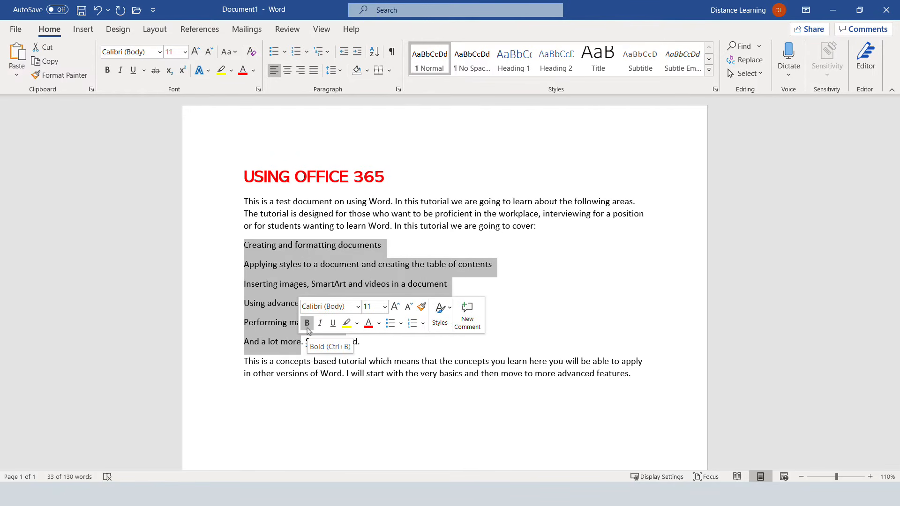
click(278, 56)
click(285, 53)
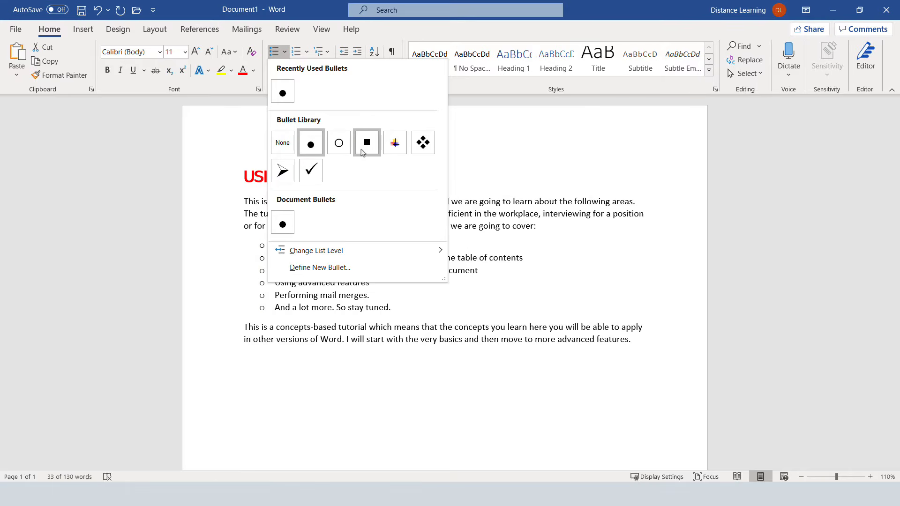
click(395, 143)
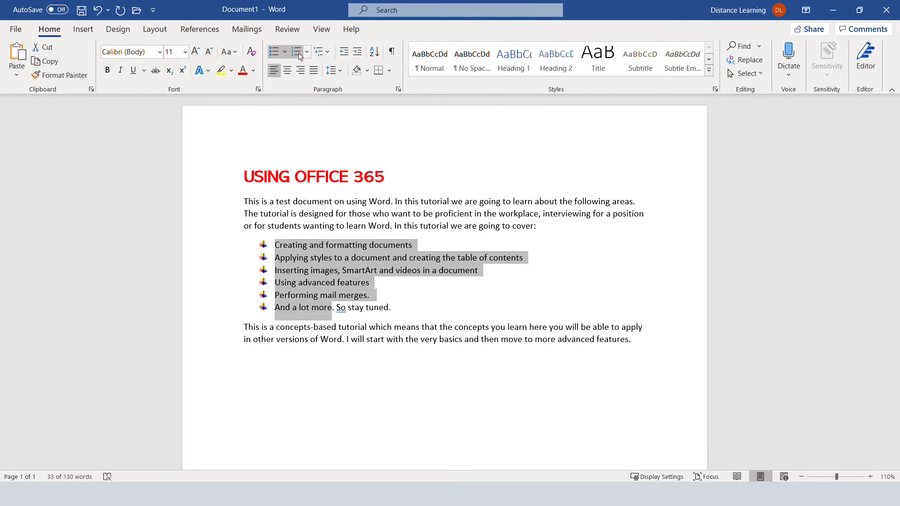
- Convert the six topic lines to a numbered list and view the multilevel list styles without applying one
click(297, 53)
click(319, 52)
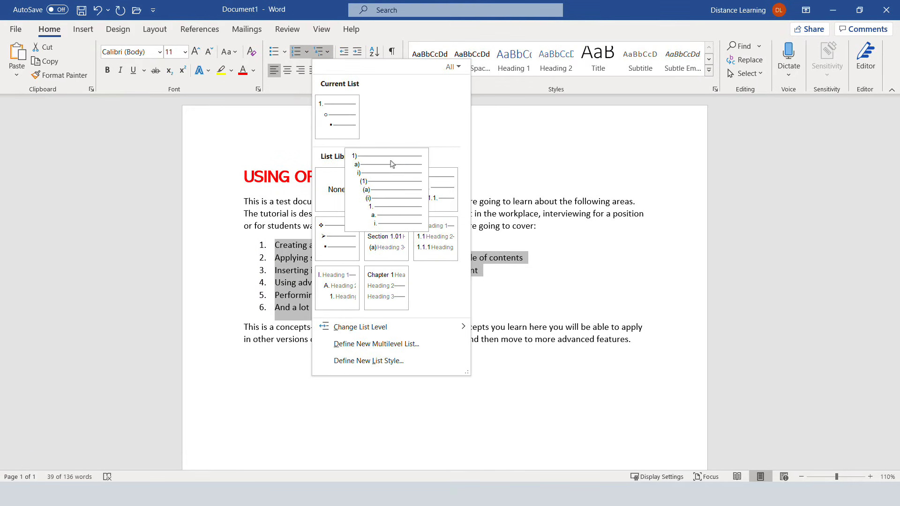
click(347, 220)
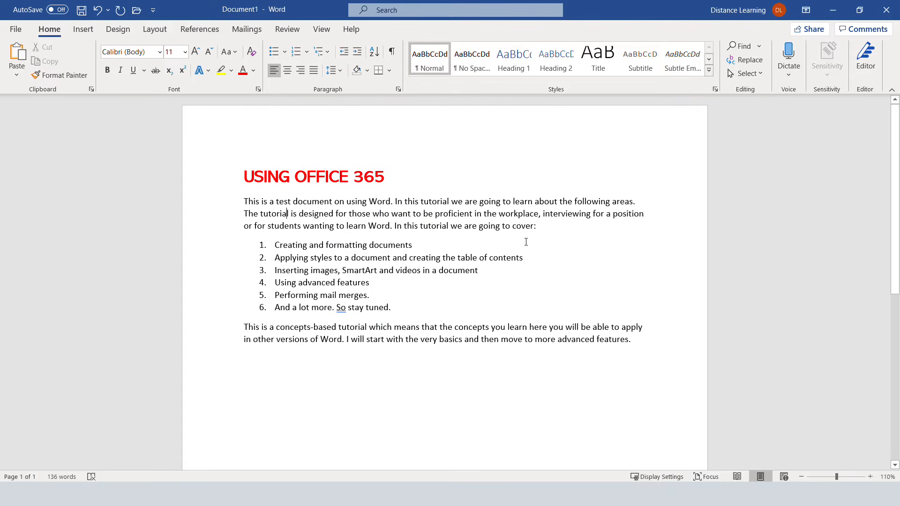
- Try center and right alignment on the introductory paragraph and return it to left alignment
drag(541, 229, 245, 202)
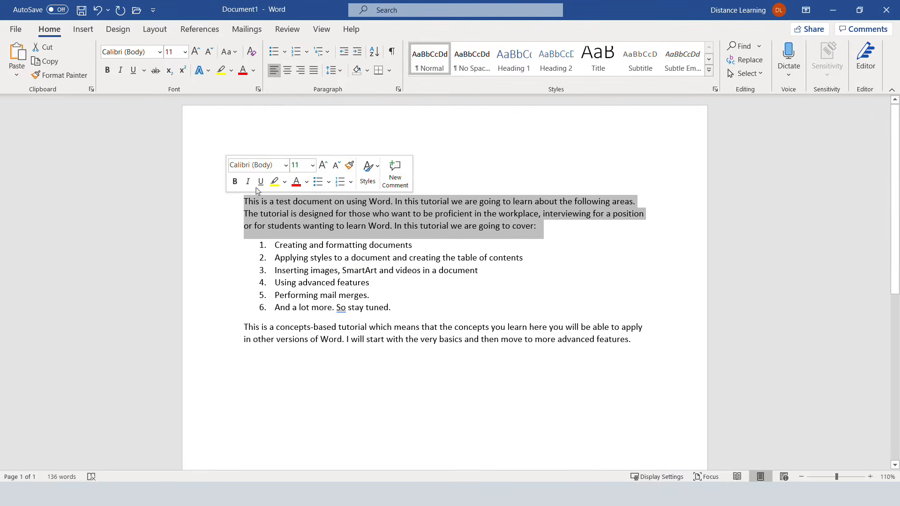
click(287, 71)
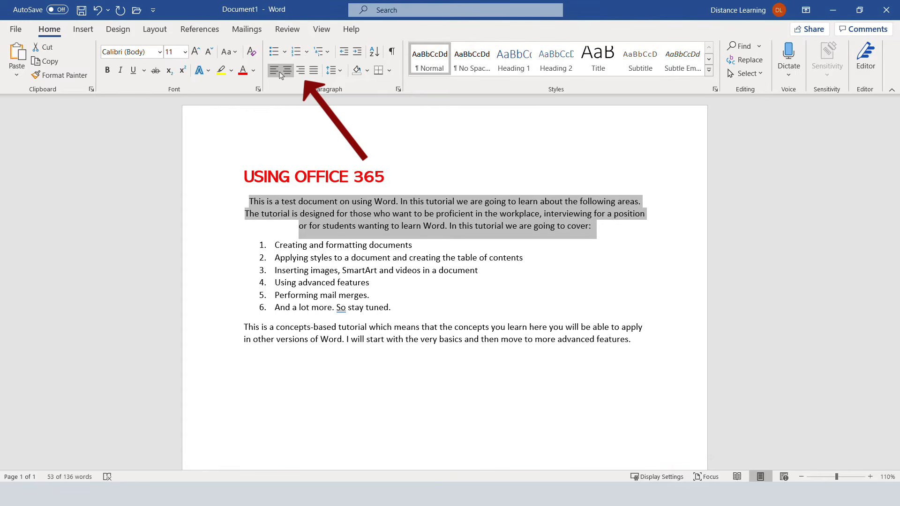
click(301, 71)
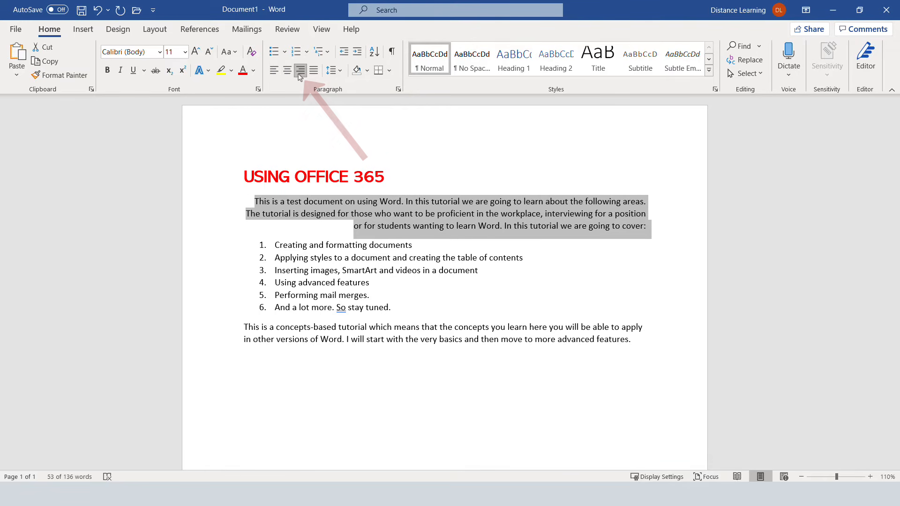
click(275, 73)
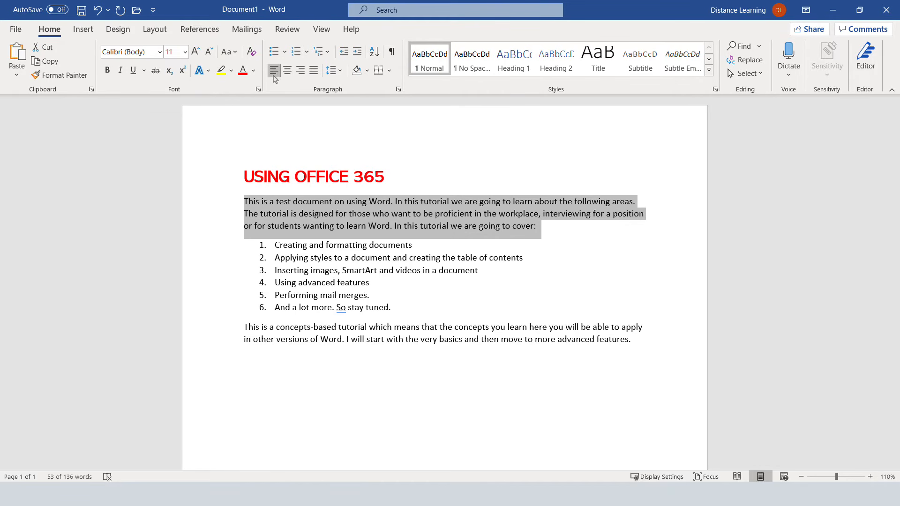
click(356, 209)
- Set the line spacing of all text below the title to 2.0
drag(244, 201, 286, 348)
drag(423, 377, 684, 431)
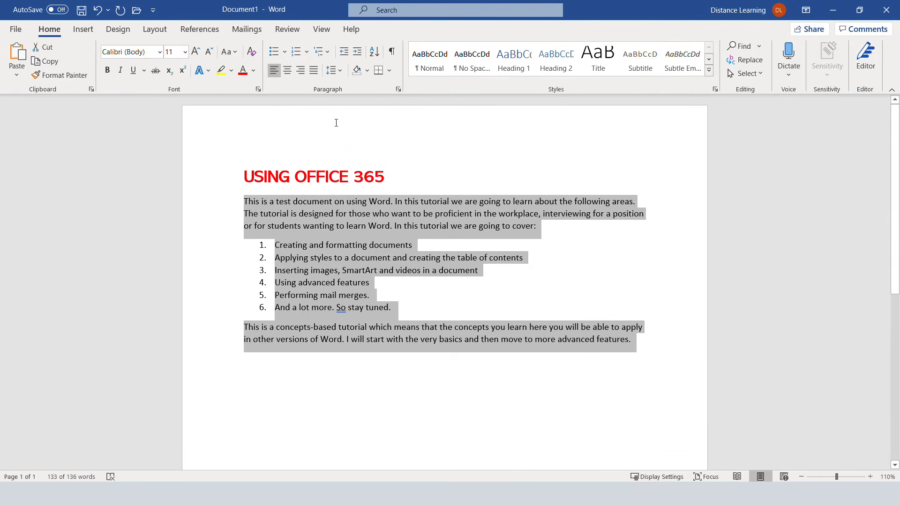
click(343, 72)
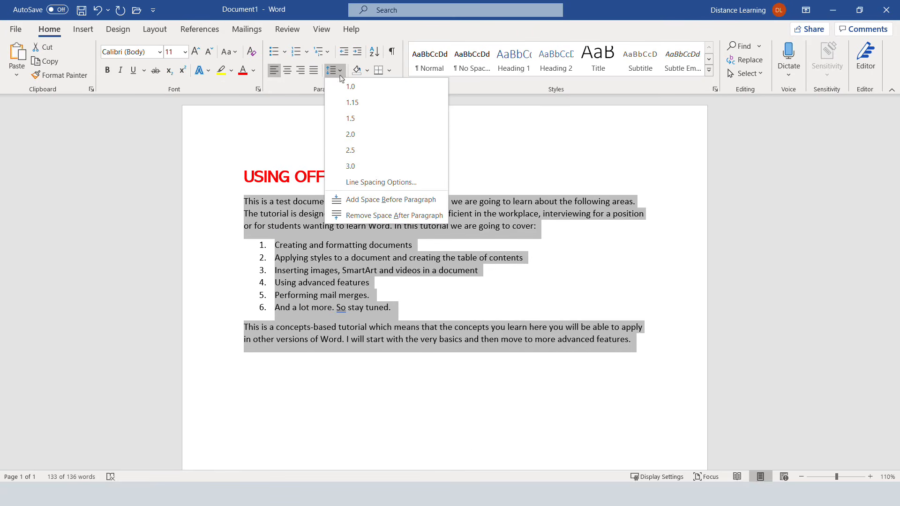
click(353, 135)
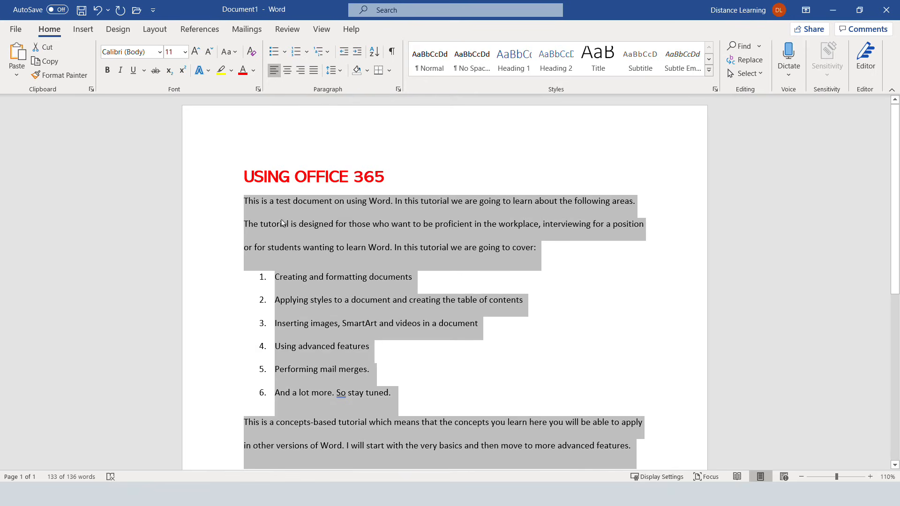
click(345, 225)
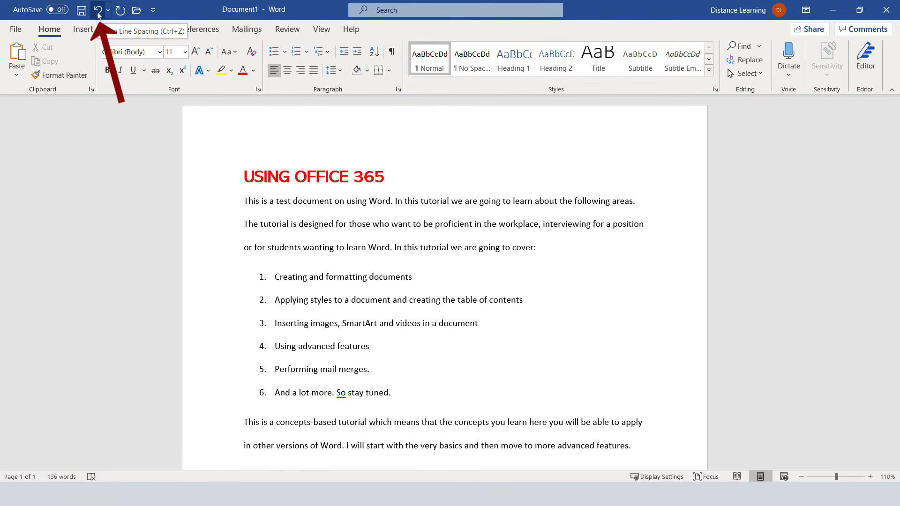
- Undo the last line spacing change and deselect the text
click(98, 11)
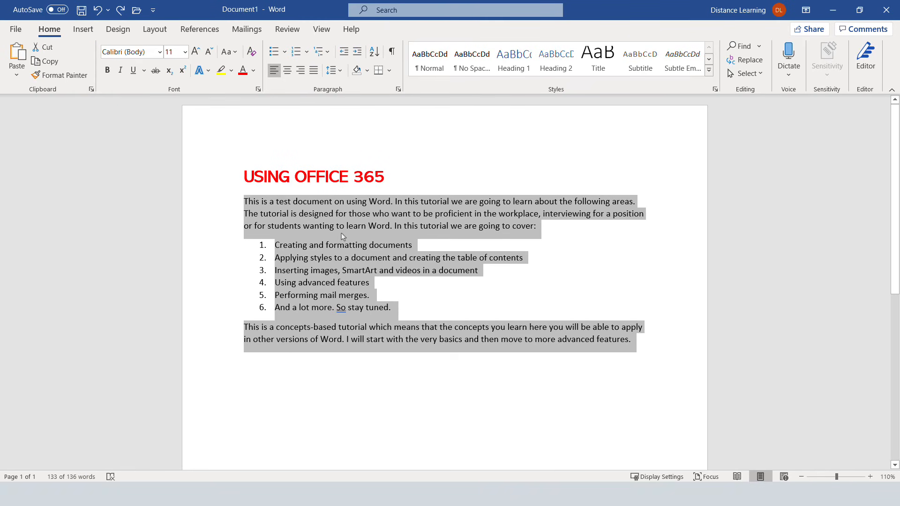
click(367, 226)
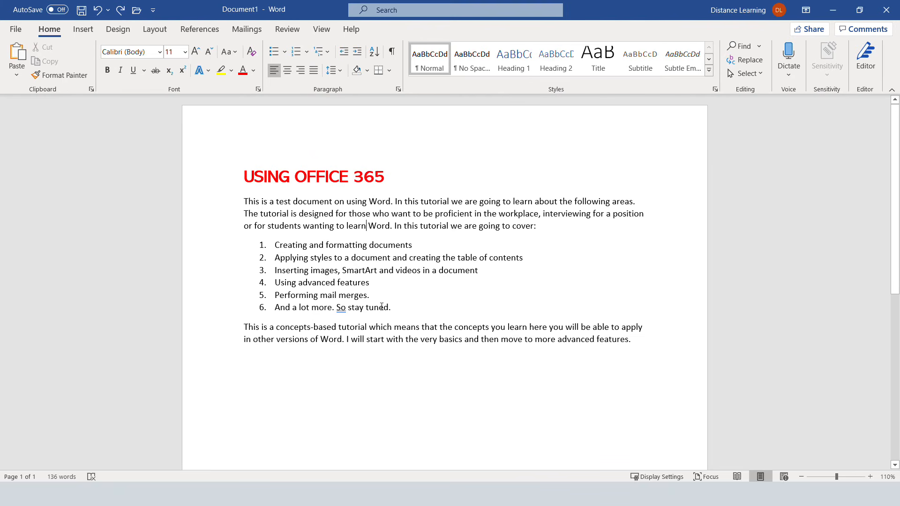
click(388, 258)
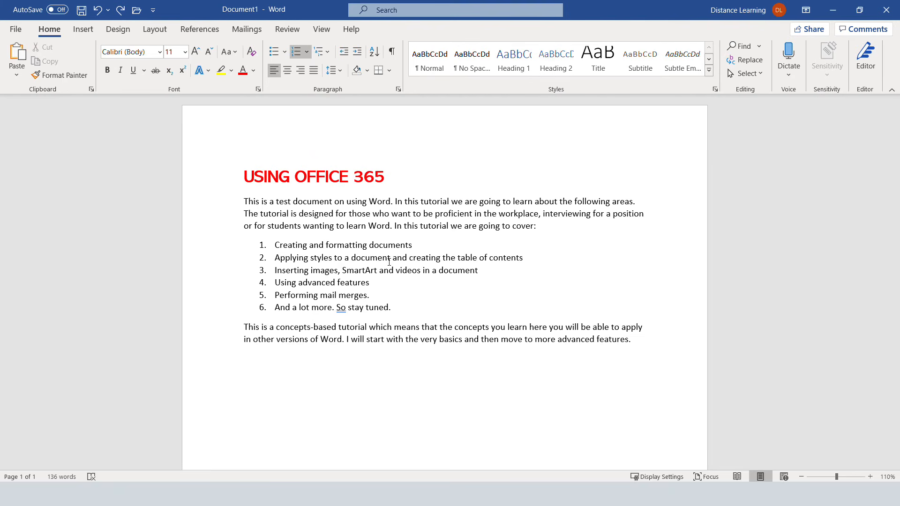
click(390, 226)
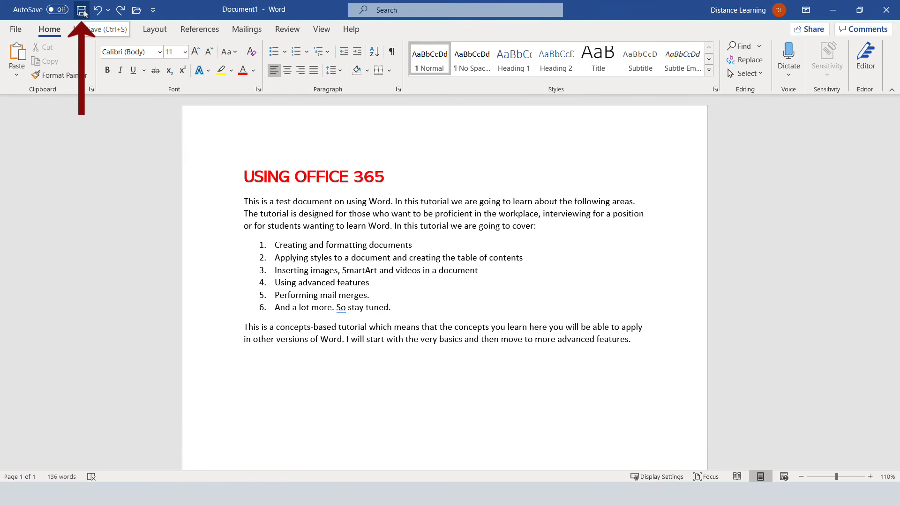
click(15, 29)
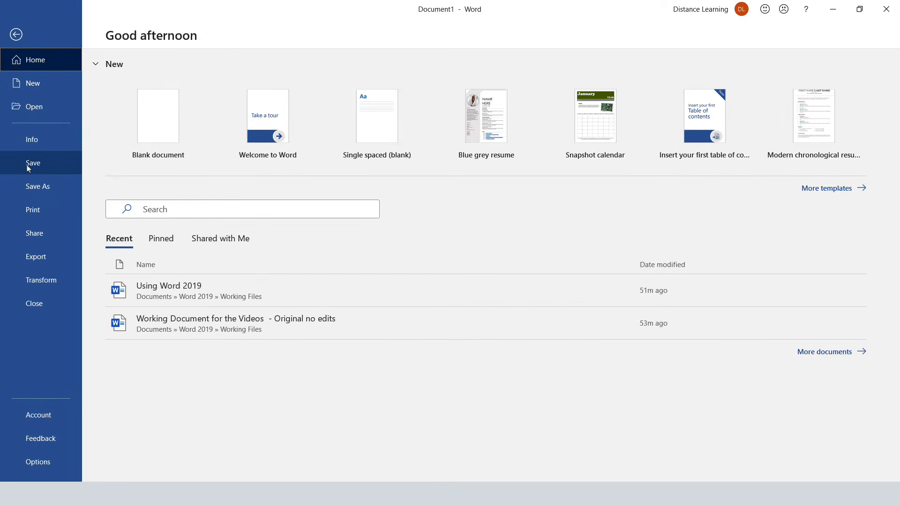
click(28, 168)
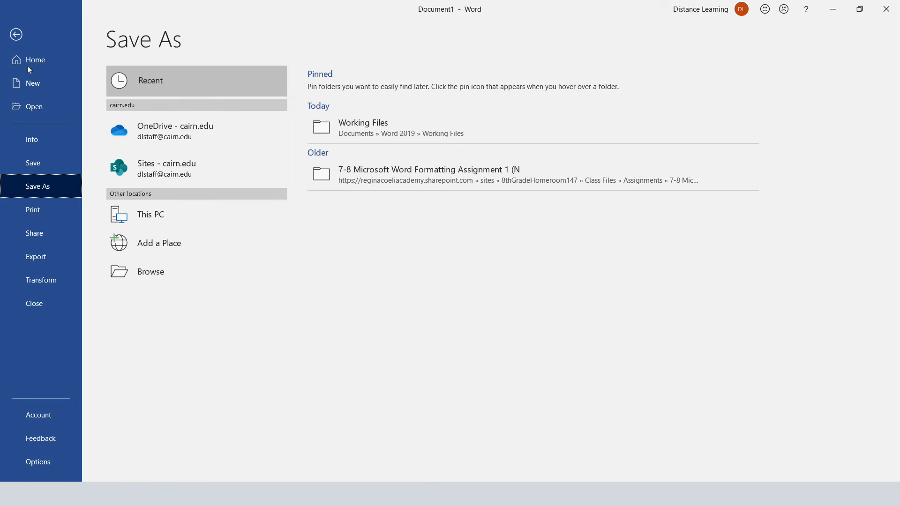
click(16, 34)
- Save the document as a Word Document named USING OFFICE 365 in the Documents folder on this PC
click(81, 13)
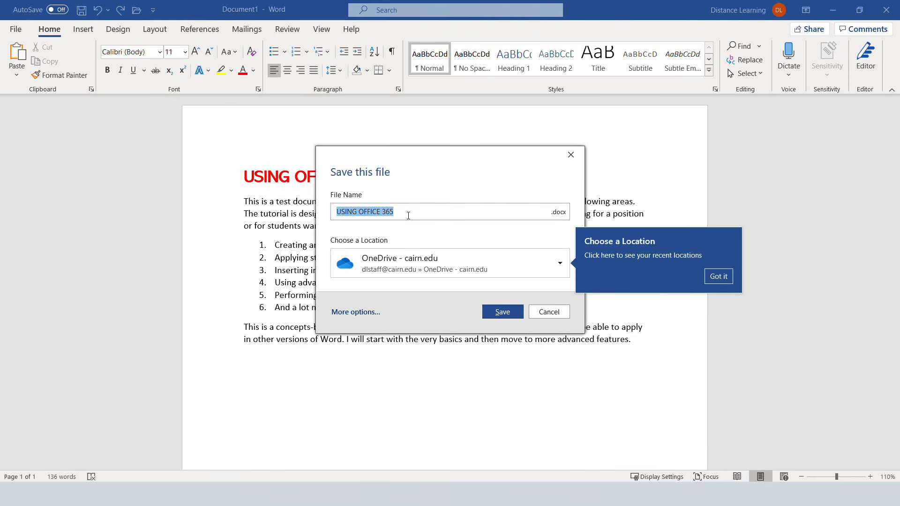
click(548, 316)
click(11, 30)
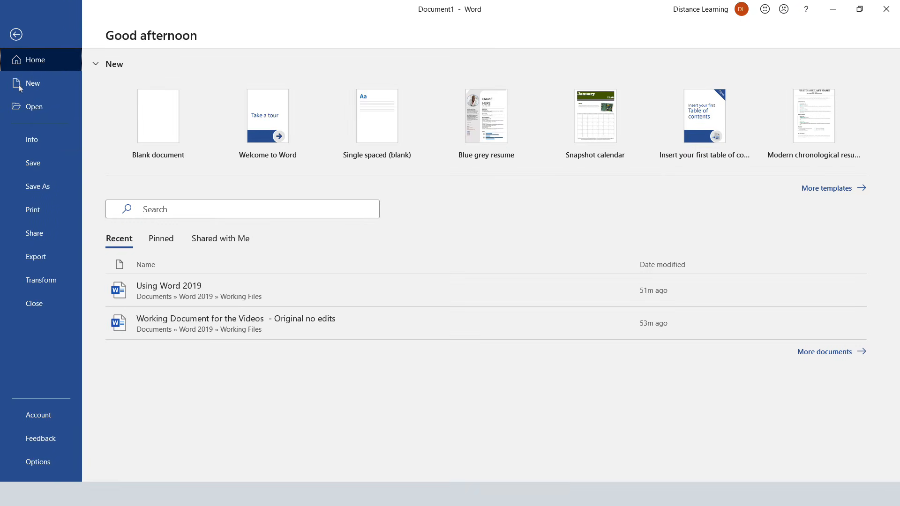
click(27, 164)
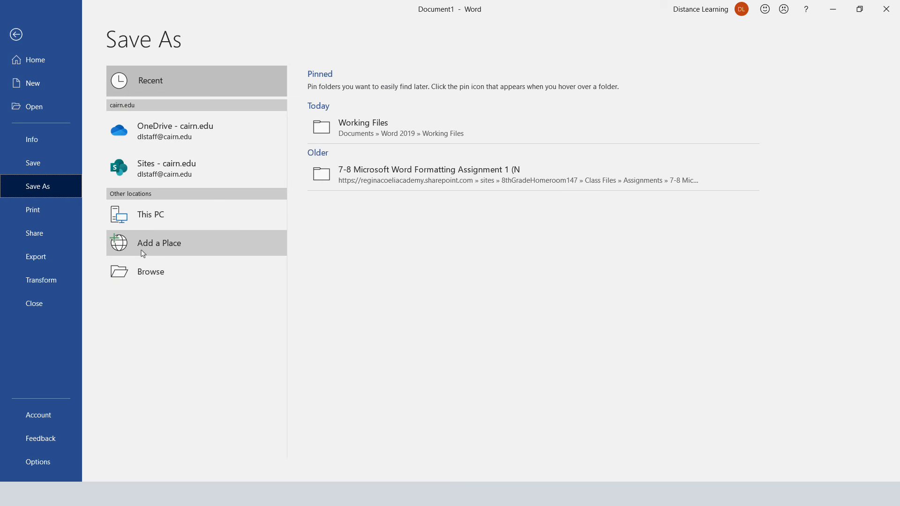
click(160, 220)
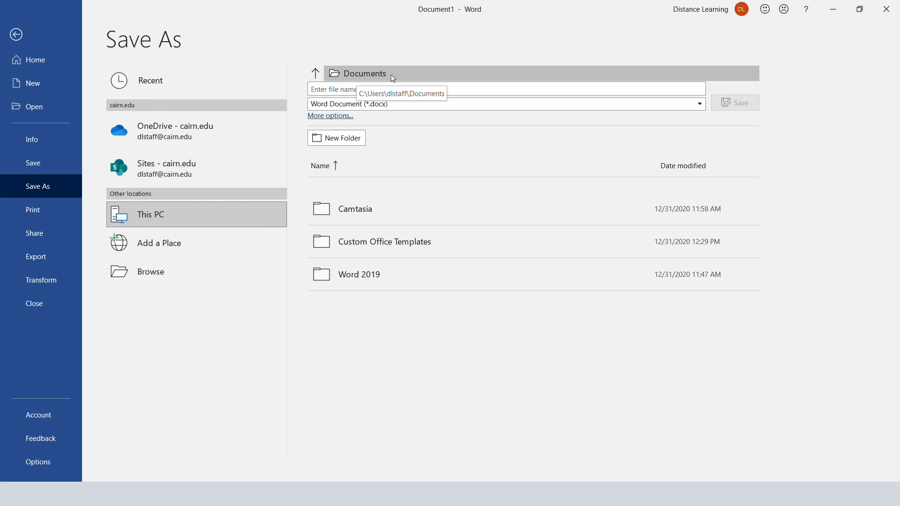
click(145, 276)
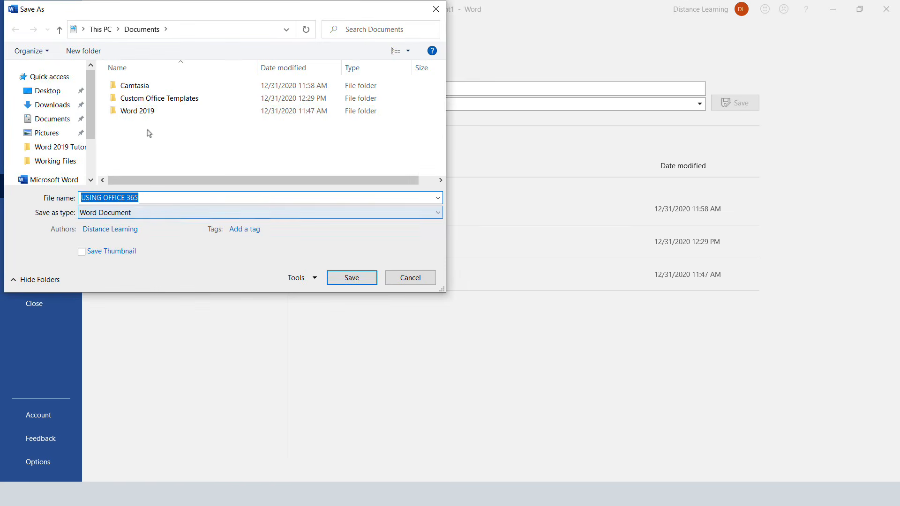
click(51, 121)
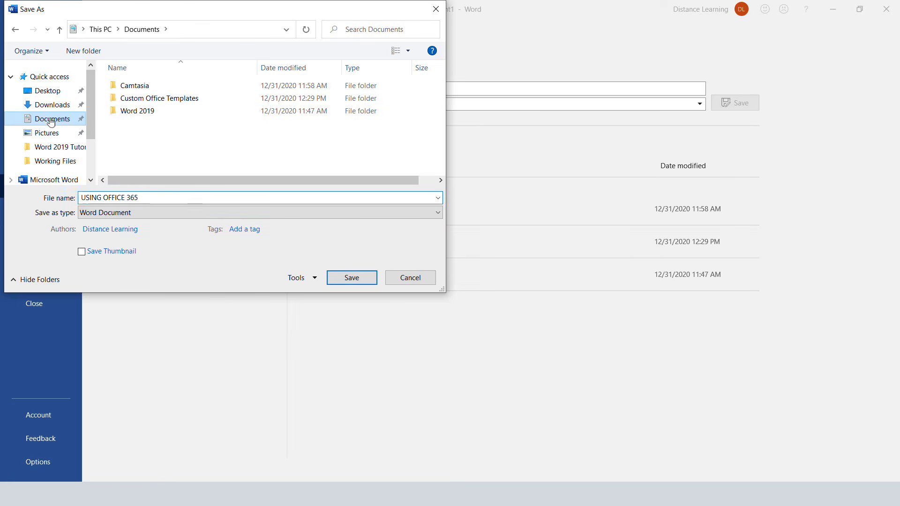
click(336, 283)
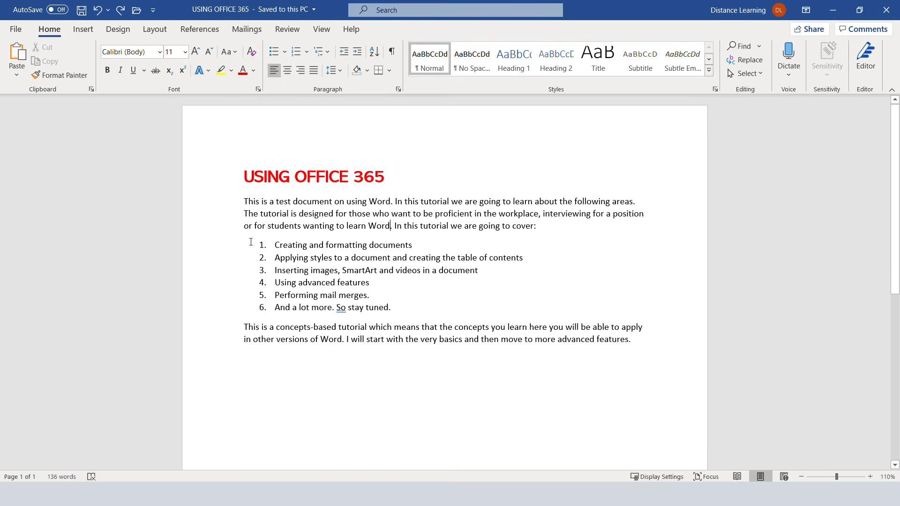